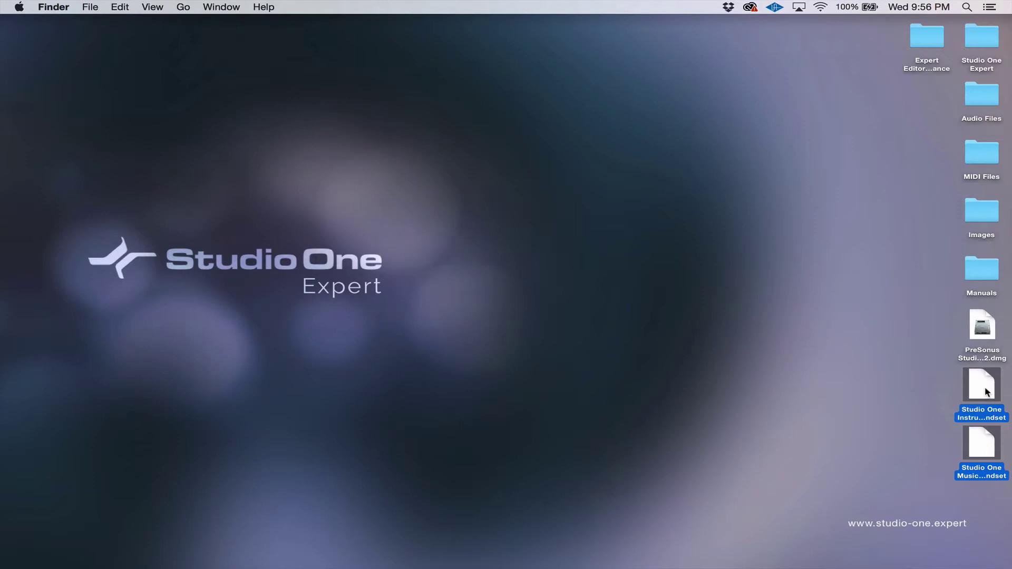
In Safari, go to the PreSonus Software Store through the Buy menu on presonus.com.
mouse_move(799, 567)
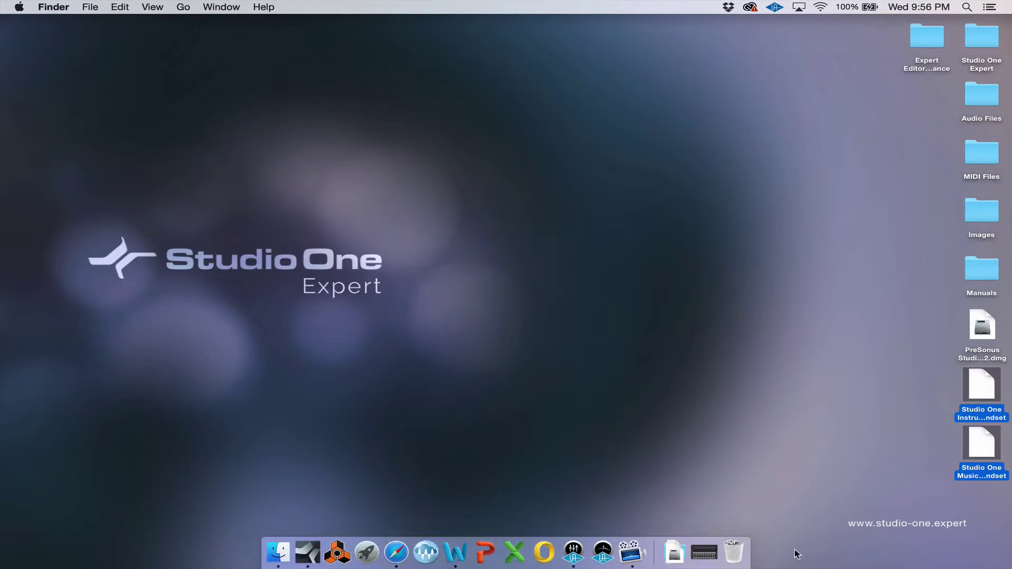
left_click(395, 555)
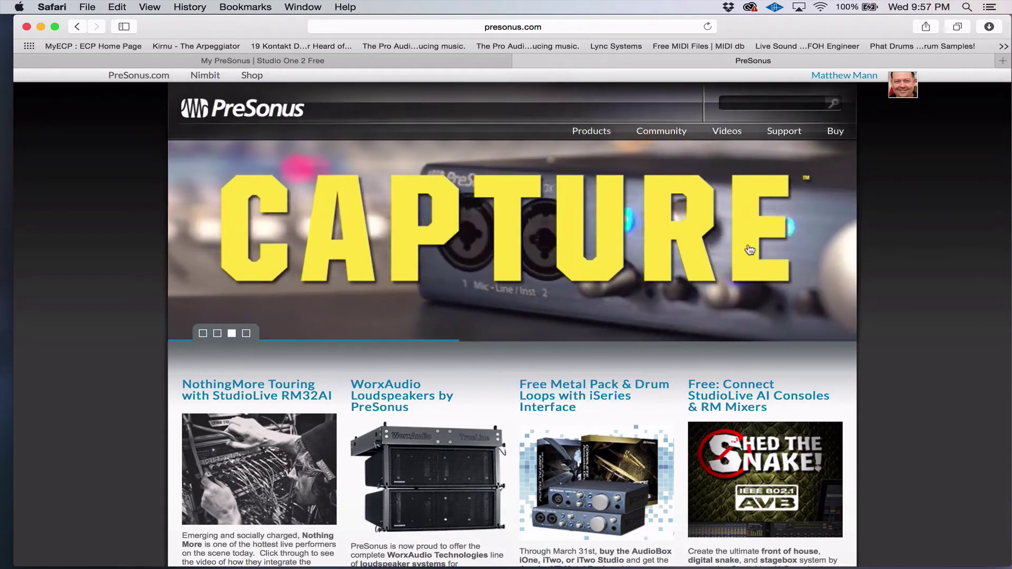
mouse_move(833, 133)
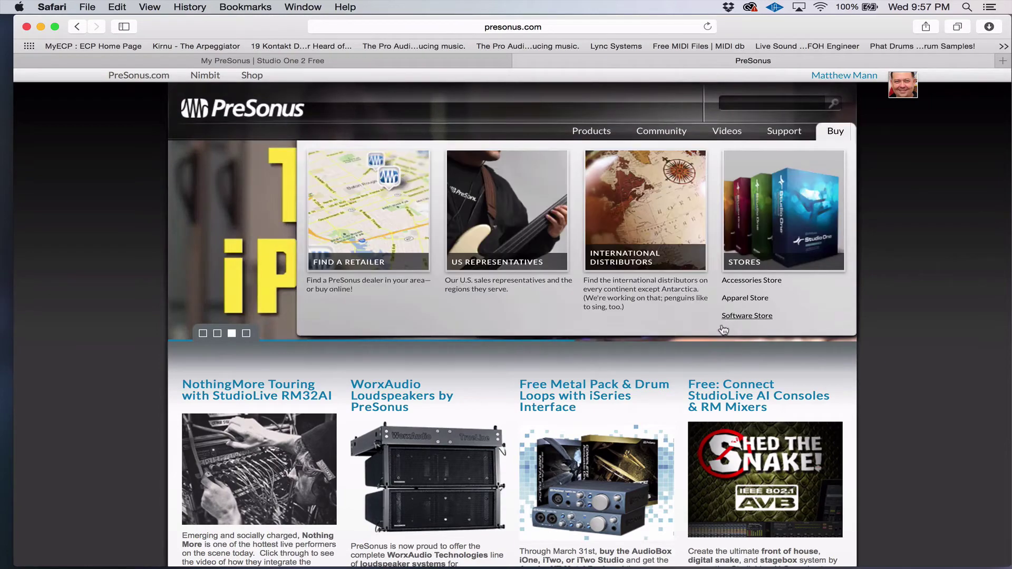
left_click(735, 316)
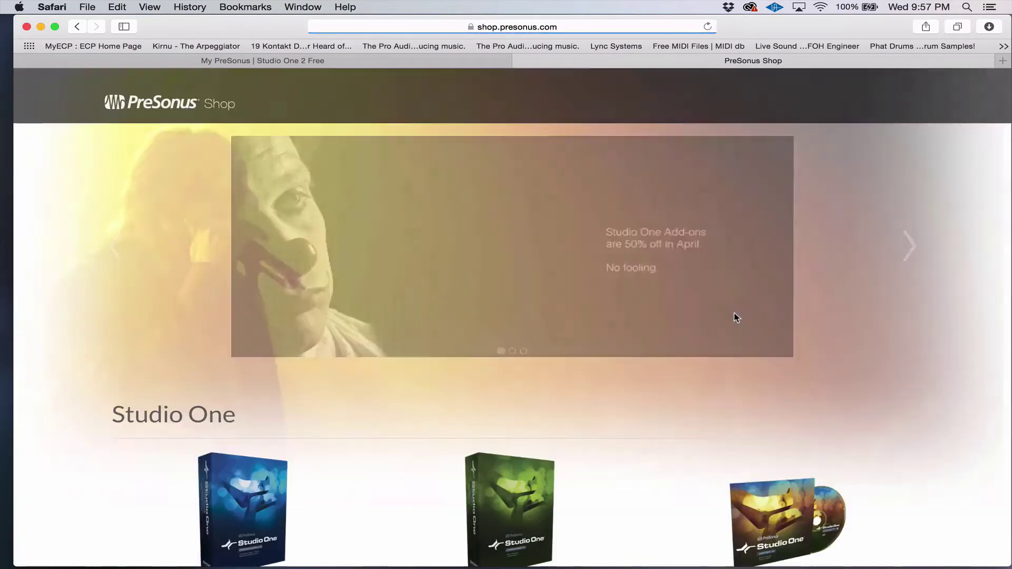
Add Studio One Free ($0.00) to the shop cart, then return to the Studio One 2 Free download page.
scroll(737, 317, "down", 10)
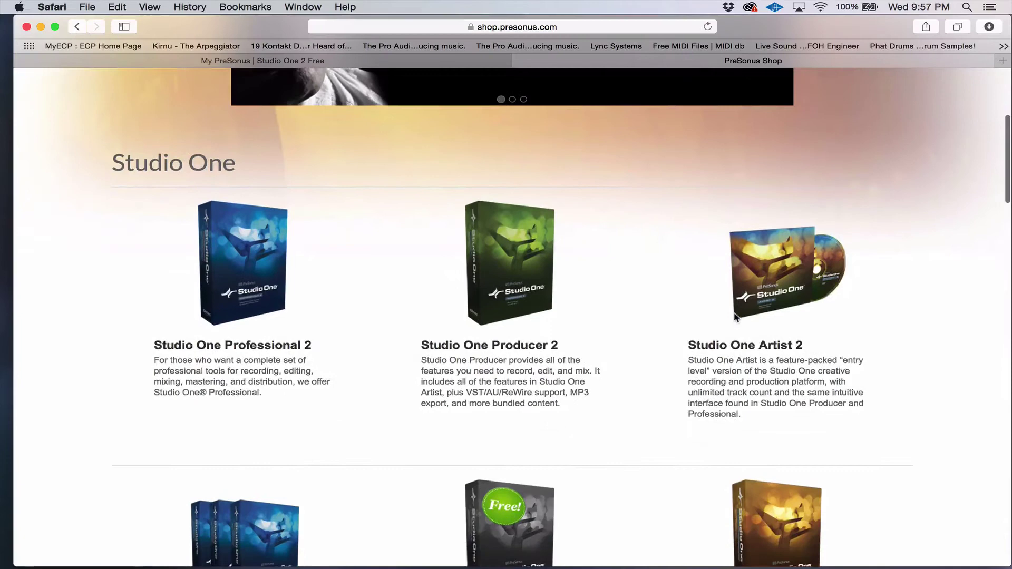
scroll(737, 317, "down", 2)
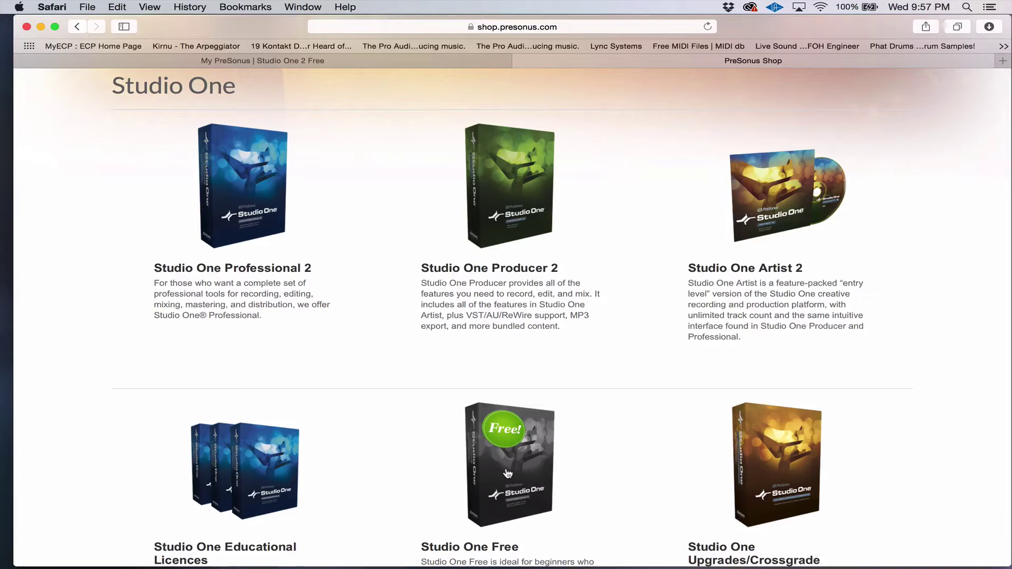
left_click(507, 471)
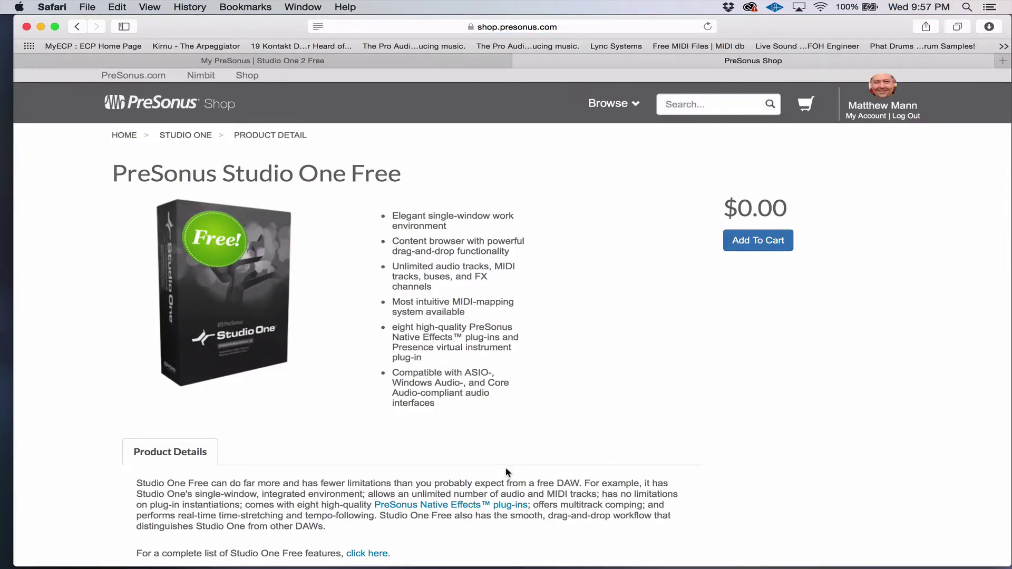
left_click(753, 244)
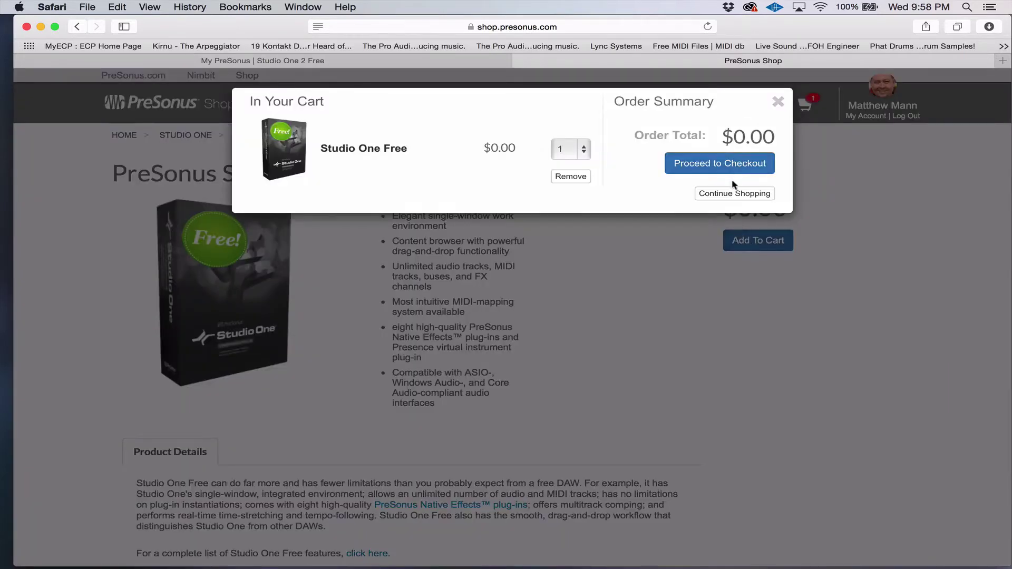
left_click(777, 102)
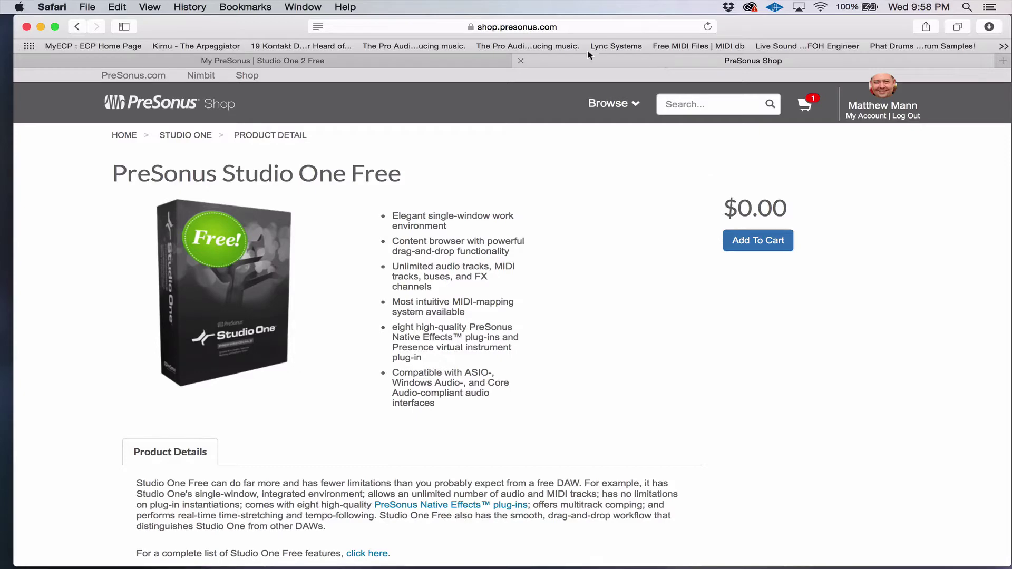
left_click(456, 59)
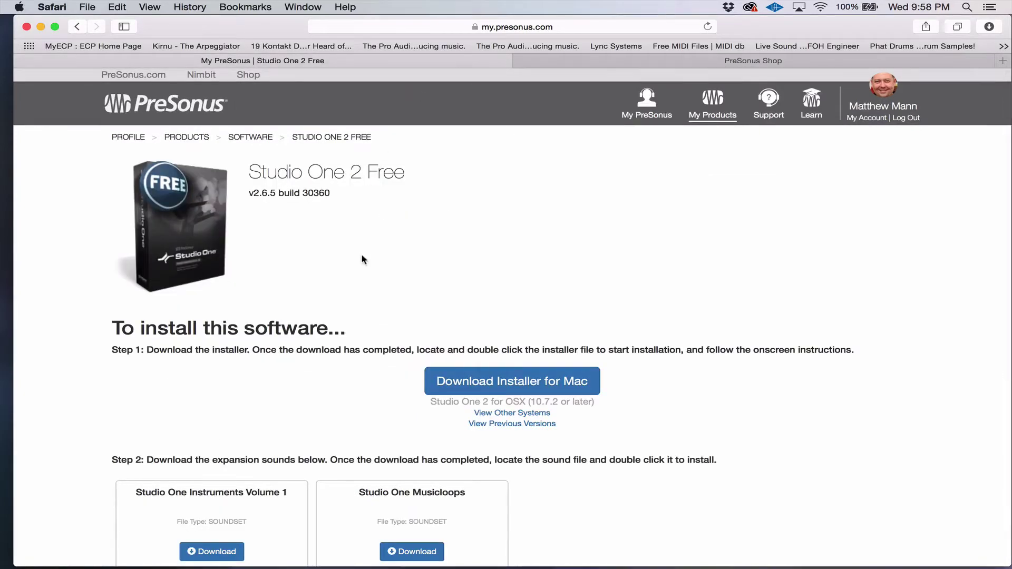
Scroll through the Studio One 2 Free page to review the Mac installer and soundset downloads.
scroll(361, 254, "down", 2)
scroll(362, 259, "down", 1)
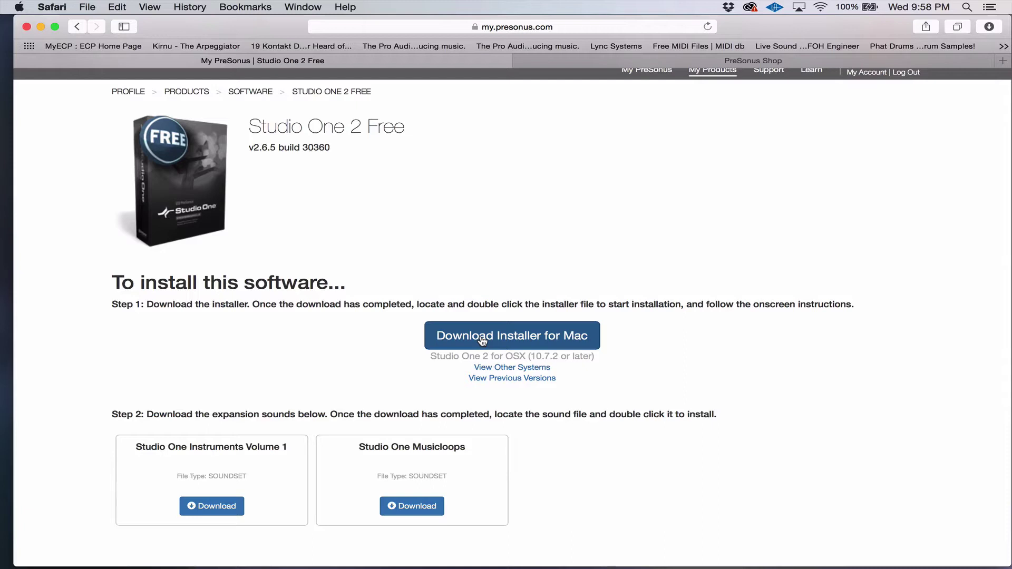
scroll(481, 340, "down", 5)
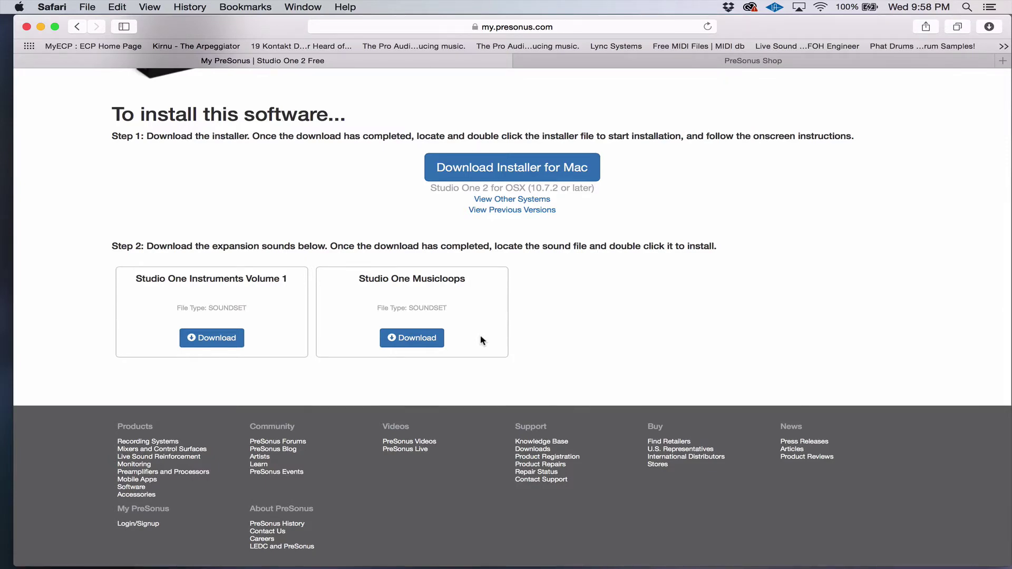
scroll(481, 340, "up", 5)
scroll(481, 340, "down", 5)
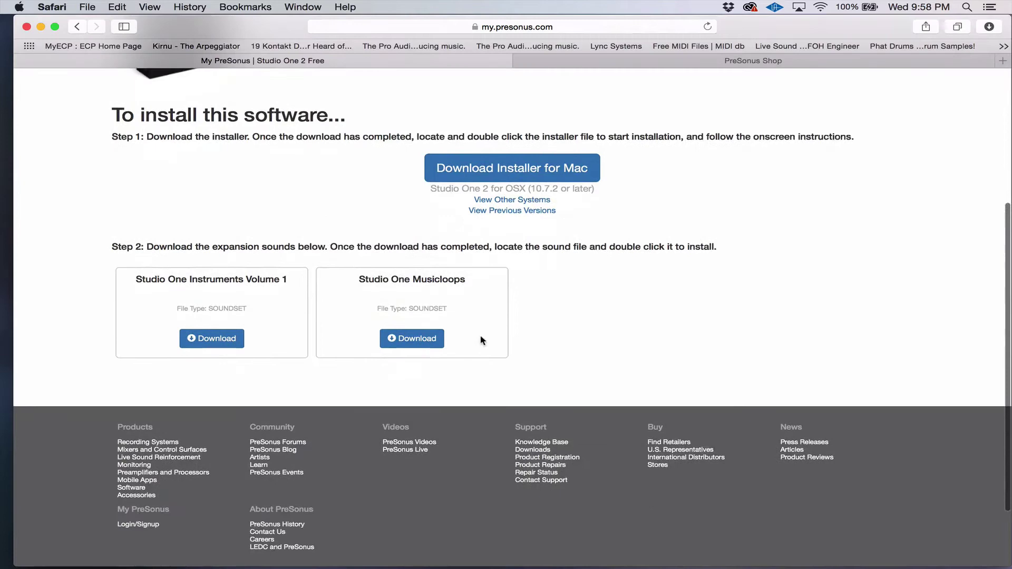
scroll(481, 340, "down", 1)
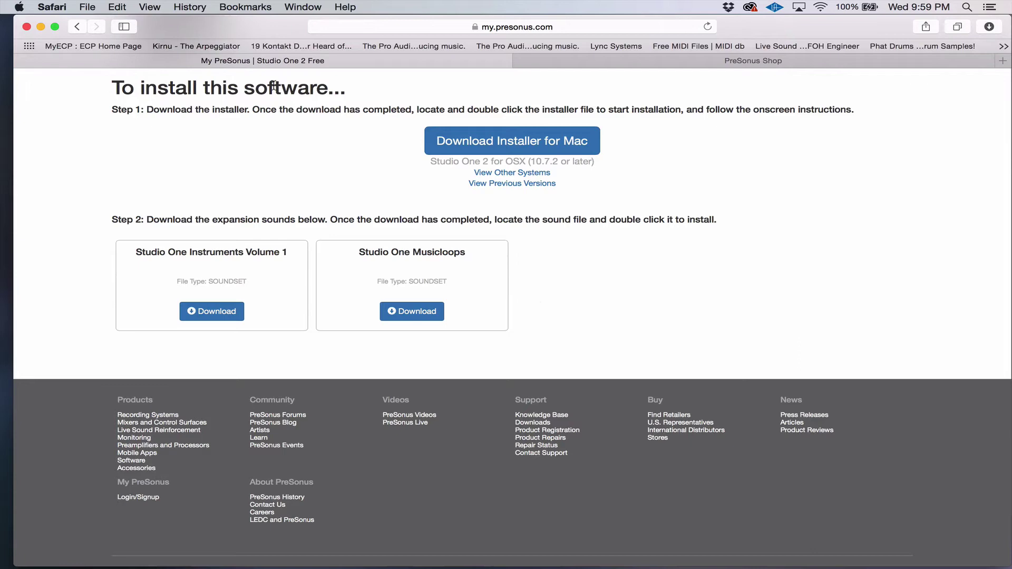
Minimize Safari and move the downloaded installer and soundset files to the desktop centre.
left_click(42, 27)
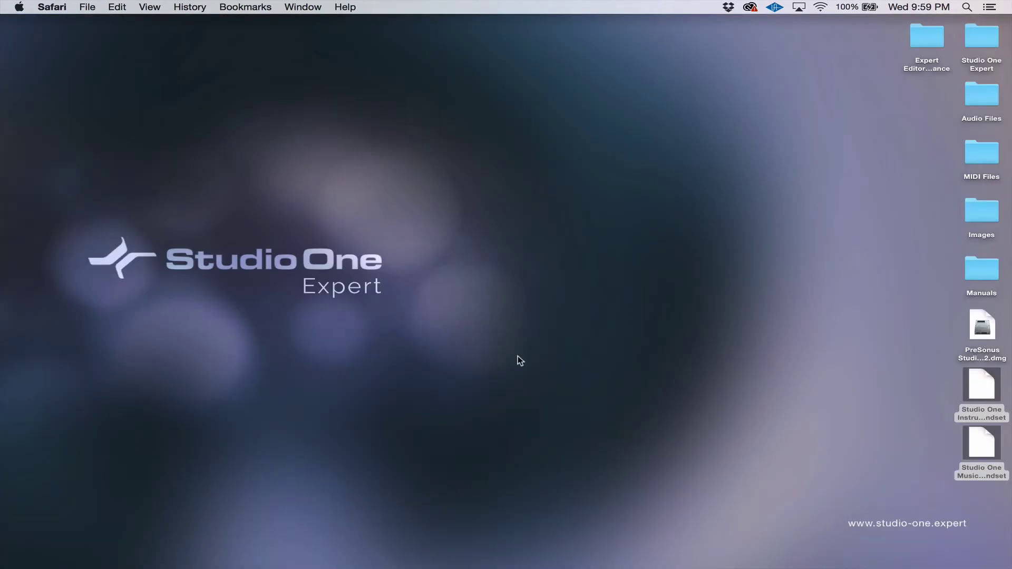
left_click_drag(949, 494, 734, 320)
left_click(779, 323)
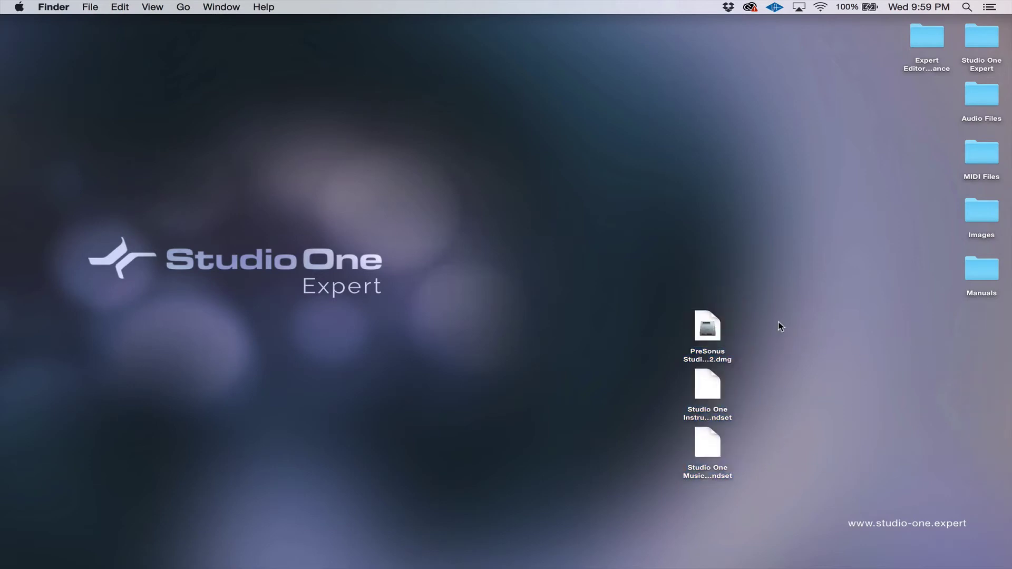
Copy Studio One 2 from the installer disk image into Applications, close it, and select the three downloads.
left_click(702, 328)
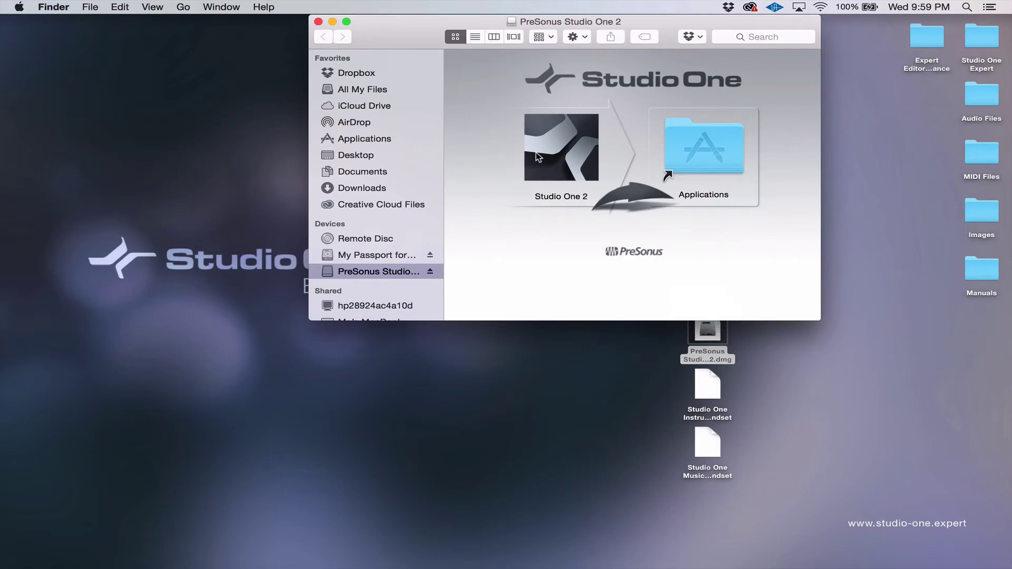
left_click(538, 157)
left_click_drag(538, 157, 691, 369)
left_click(318, 21)
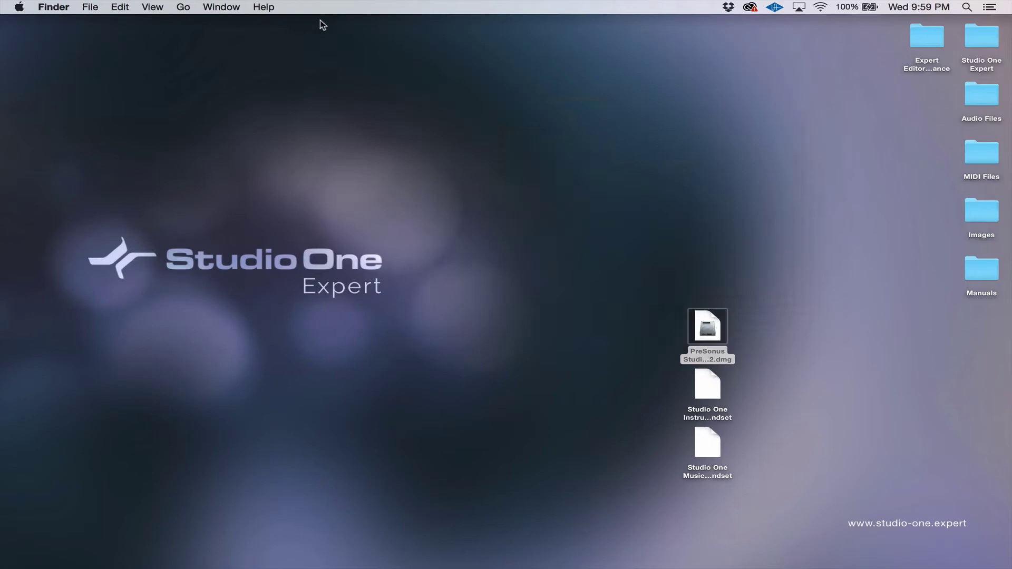
left_click_drag(651, 289, 764, 475)
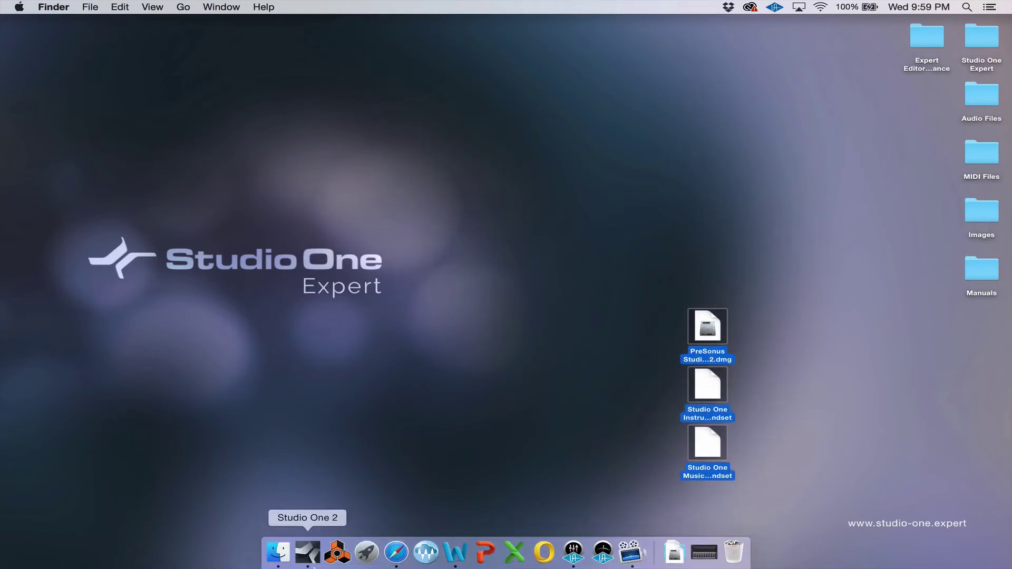
Launch Studio One 2 from the Dock to reach its Start page with the Setup panel.
left_click(307, 554)
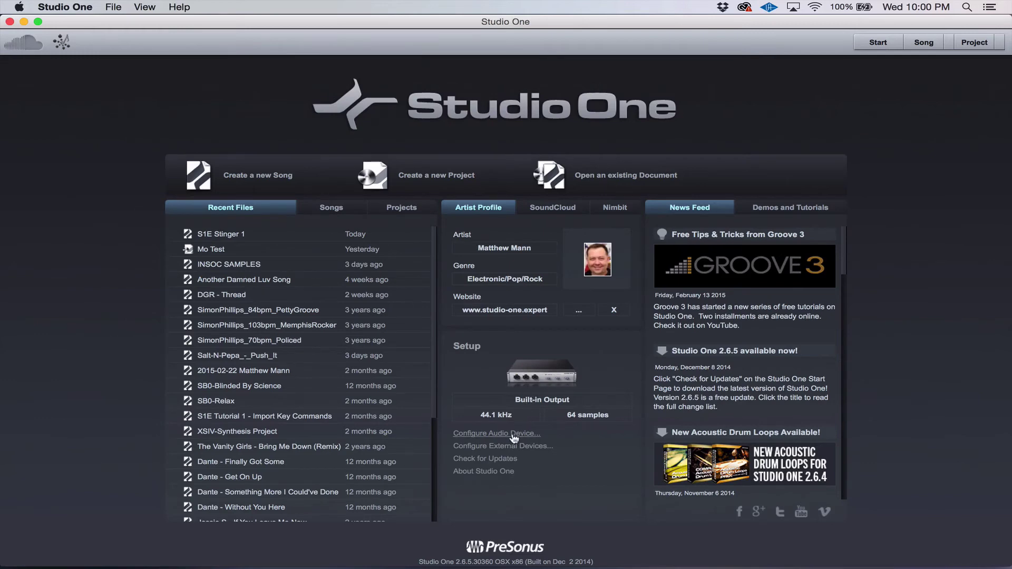
Select Universal Audio Apollo as the audio device in Options > Audio Setup.
left_click(536, 378)
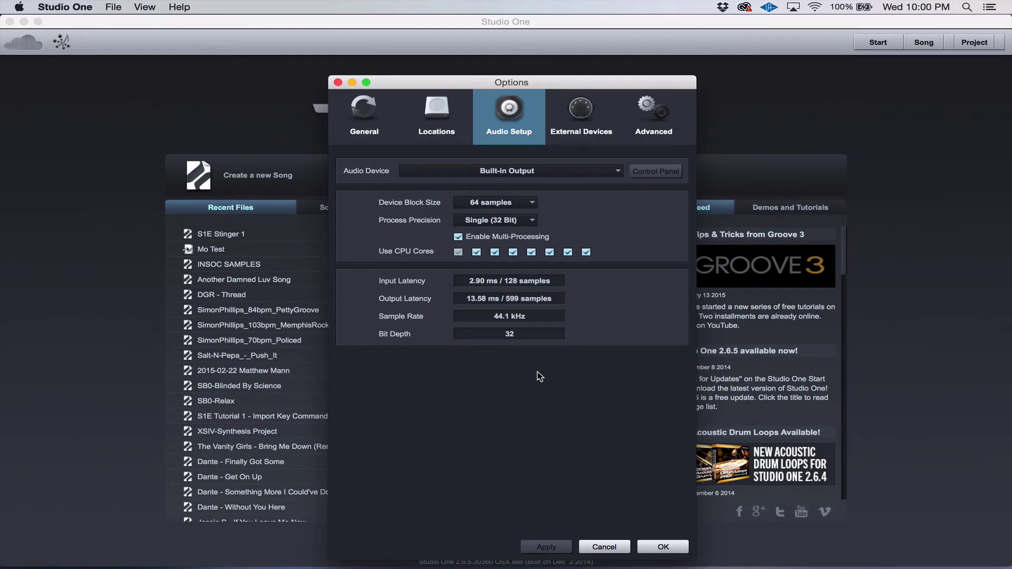
left_click(562, 174)
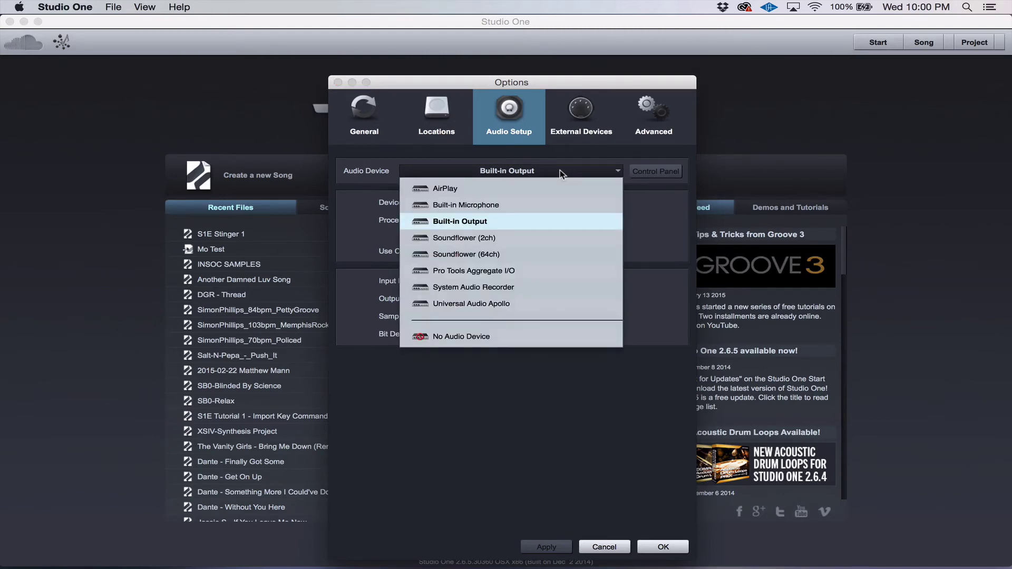
left_click(504, 304)
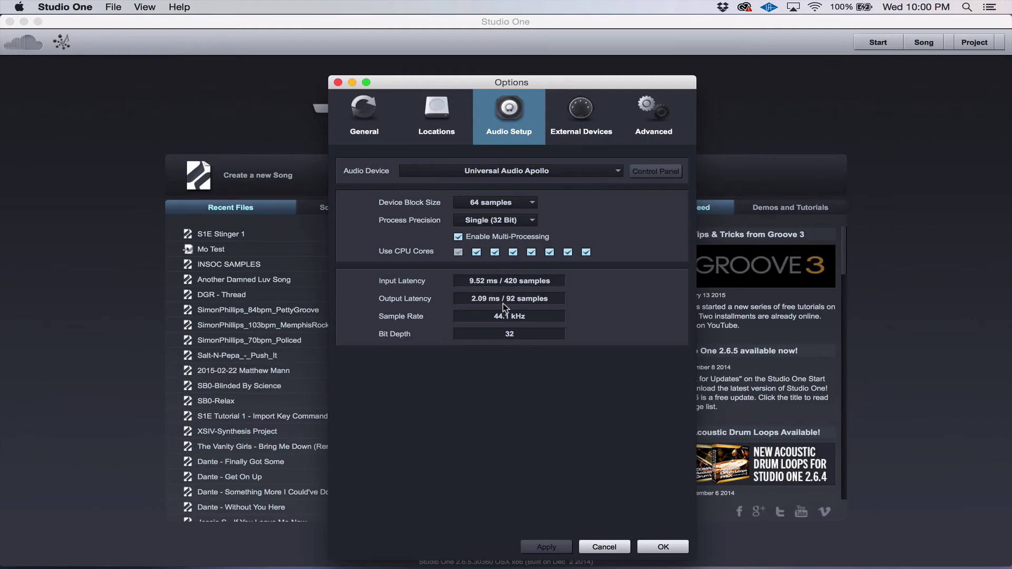
Show the Apollo's Device Block Size options, ranging from 32 to 2048 samples.
left_click(529, 205)
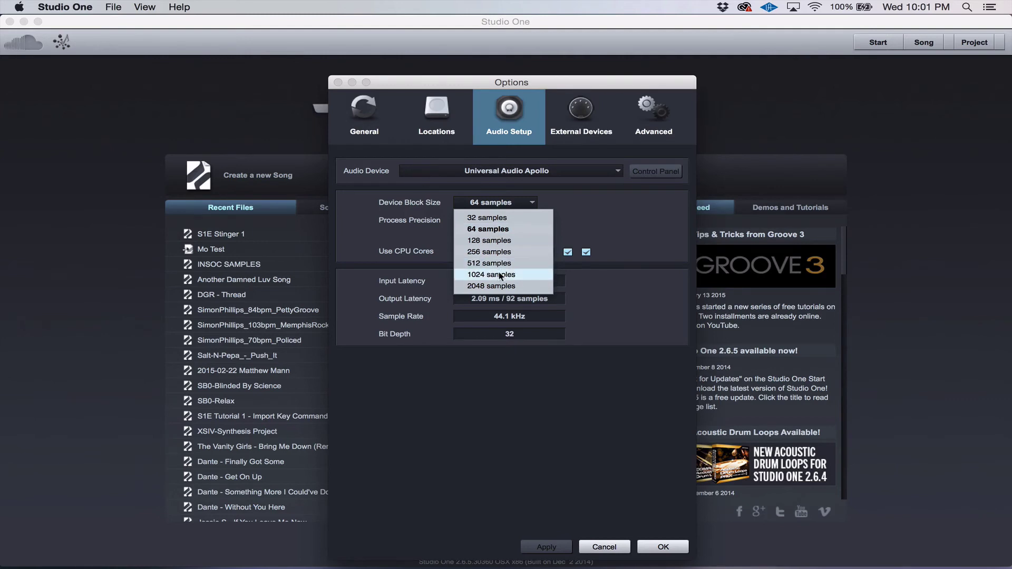
Leave the block size at 64 samples and keep Single (32 Bit) process precision.
left_click(594, 210)
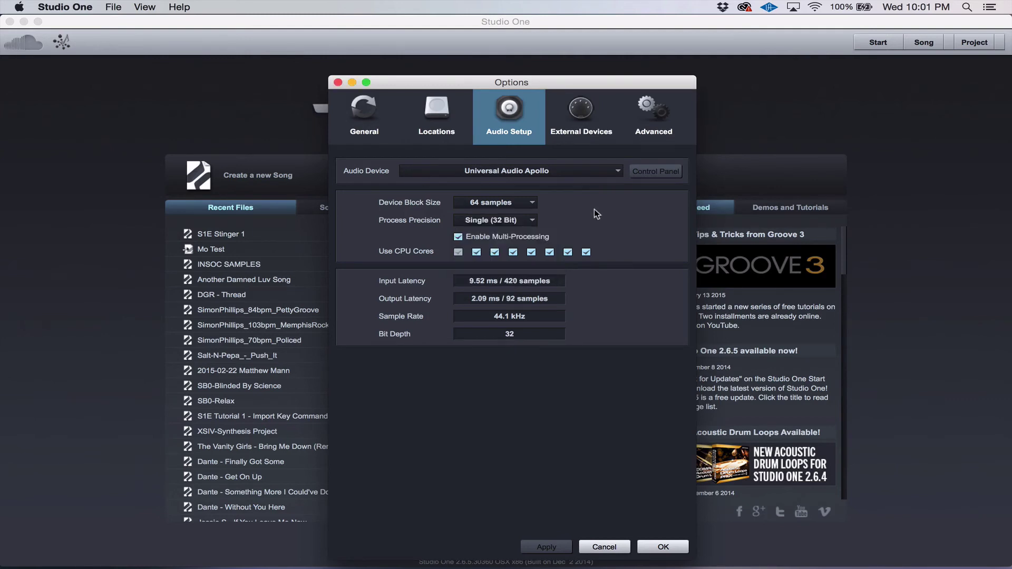
left_click(536, 220)
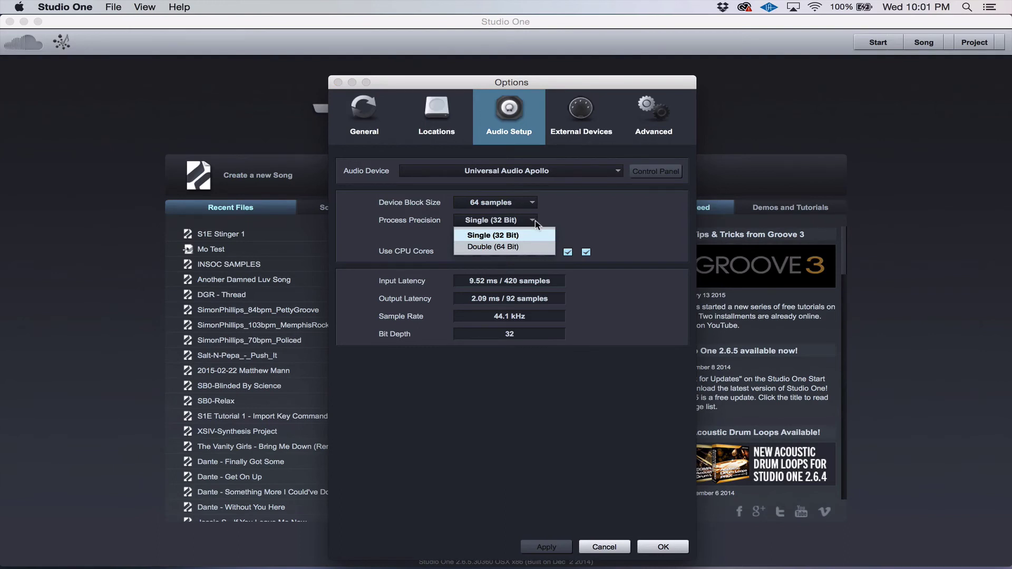
left_click(536, 220)
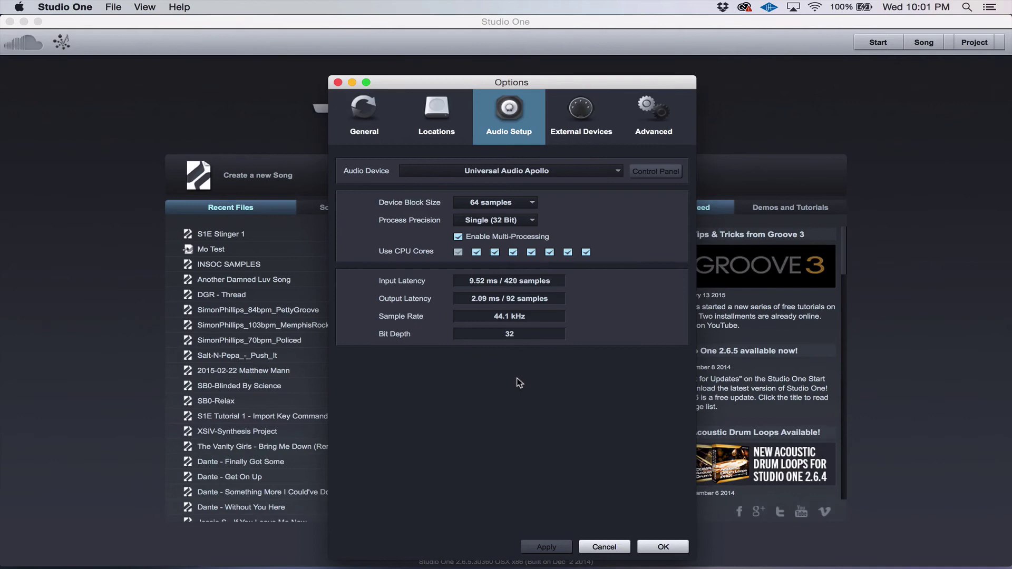
Confirm the Apollo audio settings with OK, then open External Devices and begin adding a device.
left_click(661, 550)
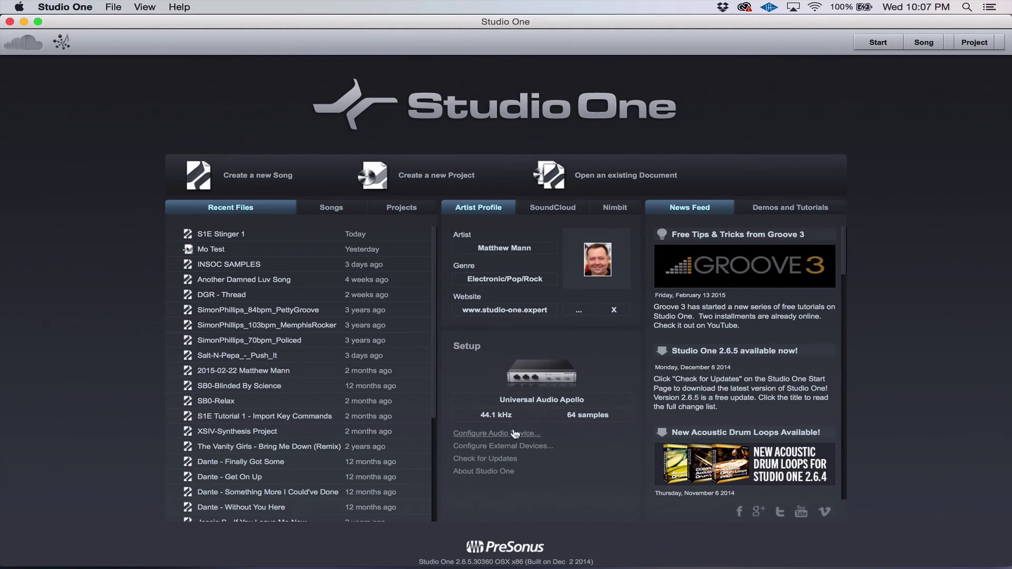
left_click(505, 447)
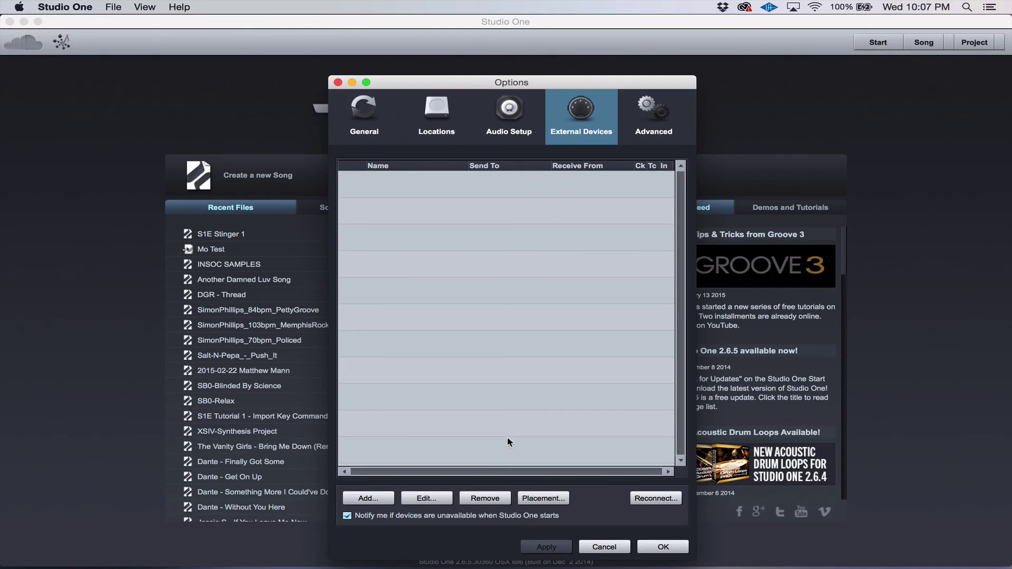
left_click(367, 499)
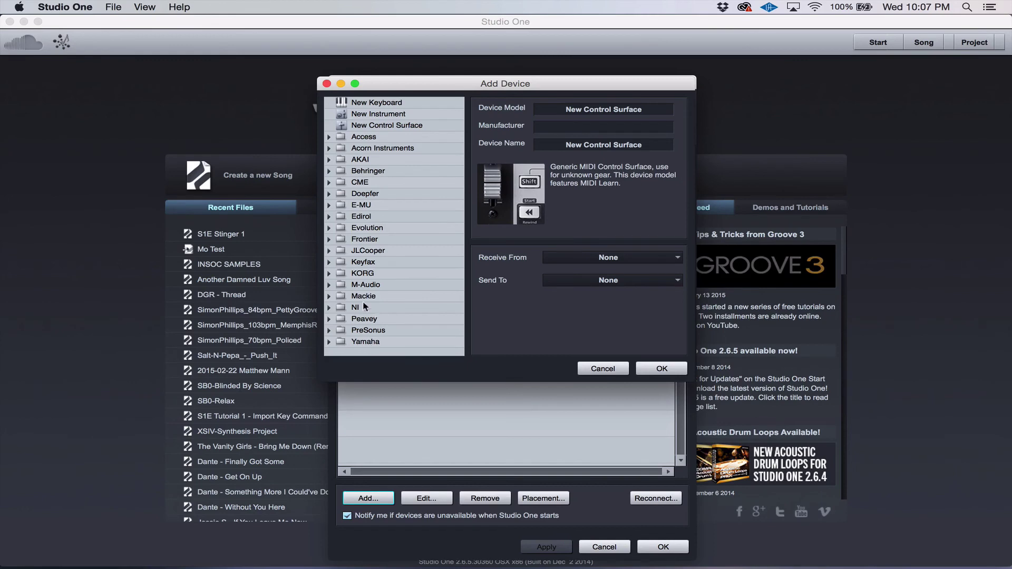
Create a New Keyboard device named Arturia MiniLab.
left_click(372, 102)
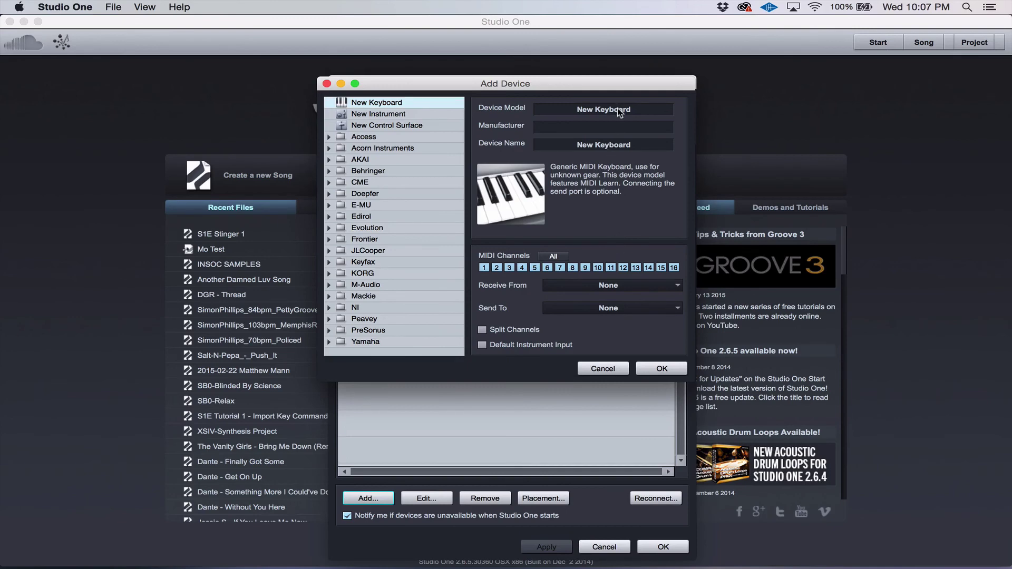
left_click(606, 146)
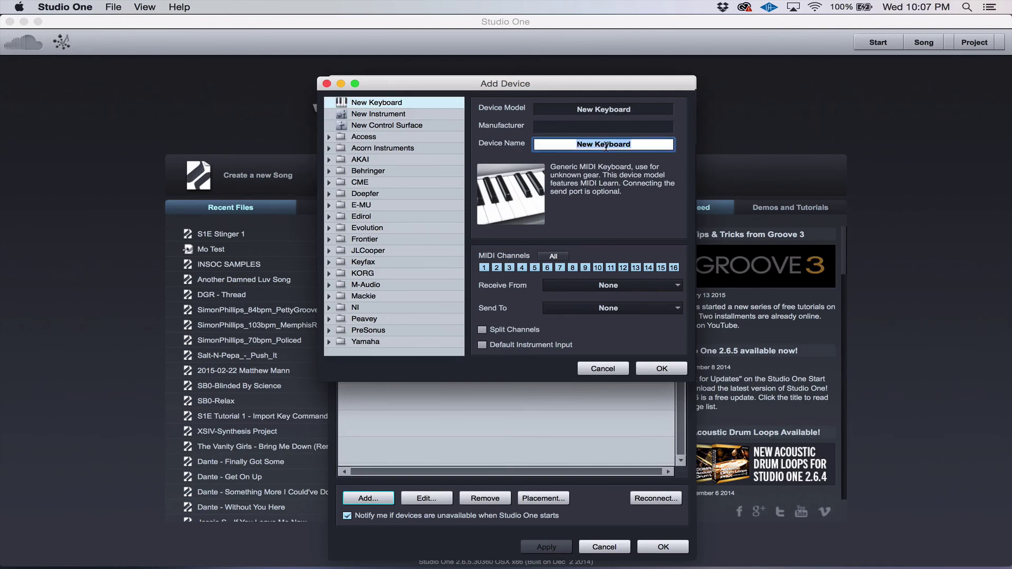
type("Arturia")
type("MiniLab")
key("Return")
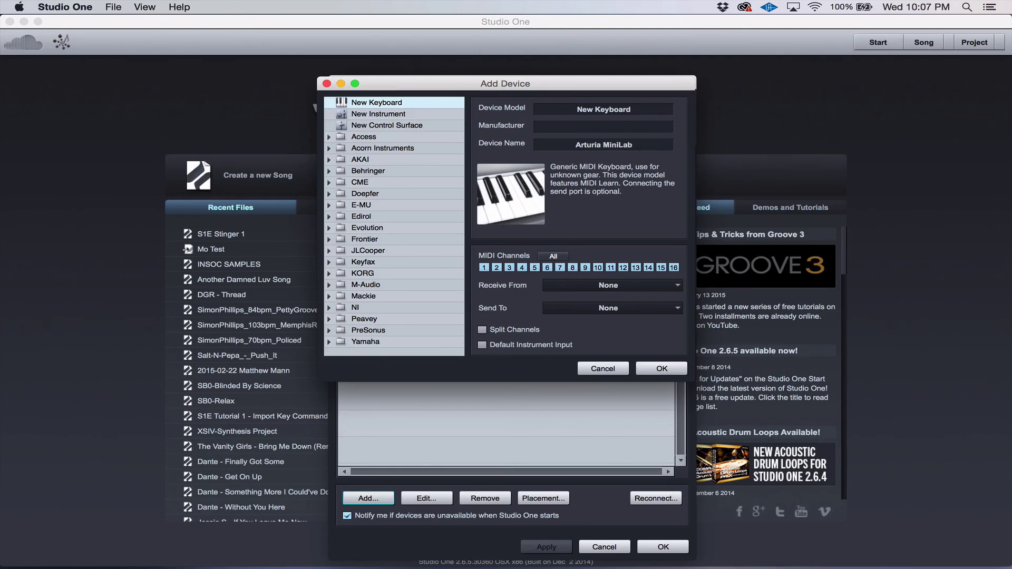
Set both Receive From and Send To to the Arturia MINILAB port.
left_click(618, 284)
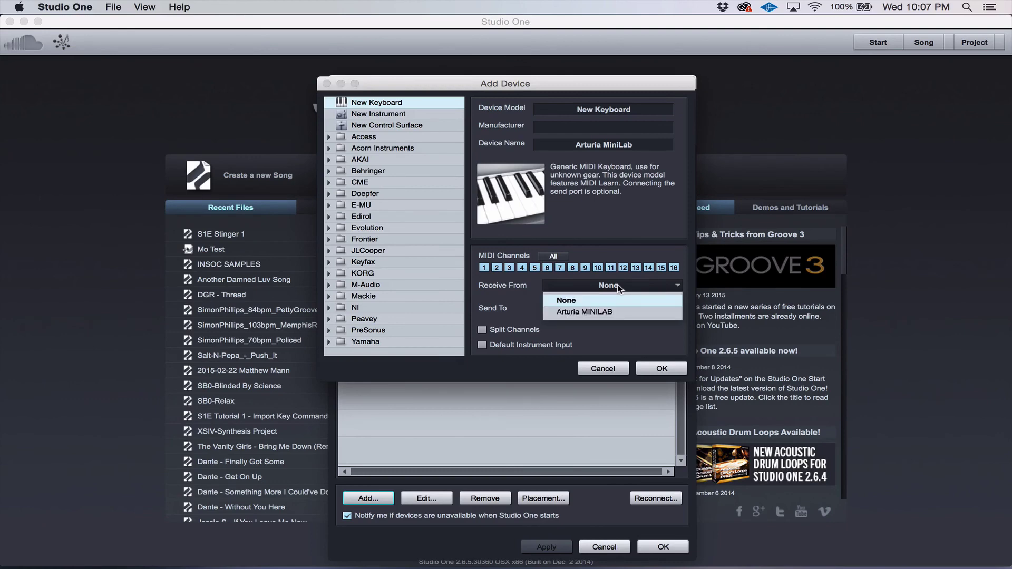
left_click(611, 313)
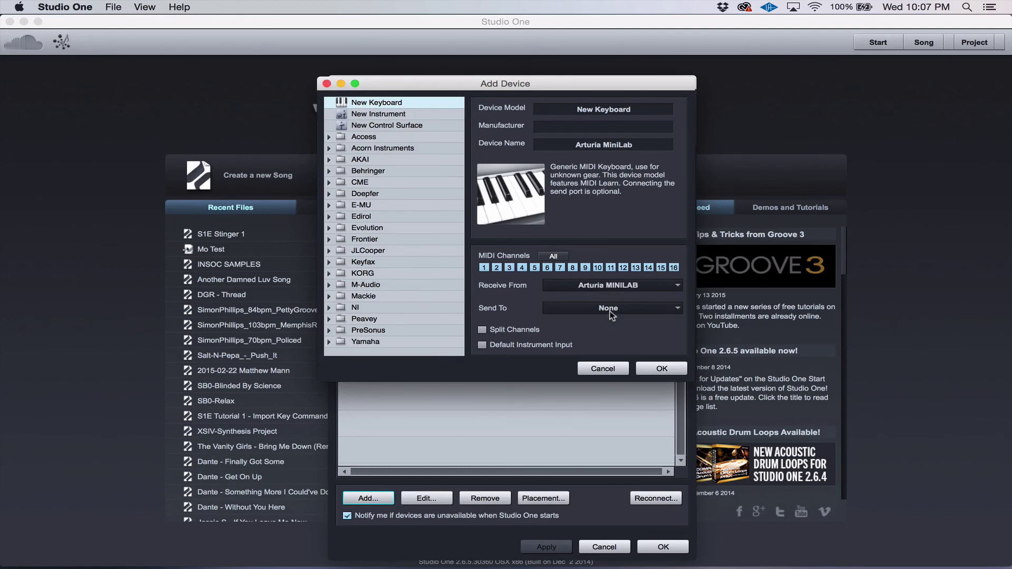
left_click(609, 308)
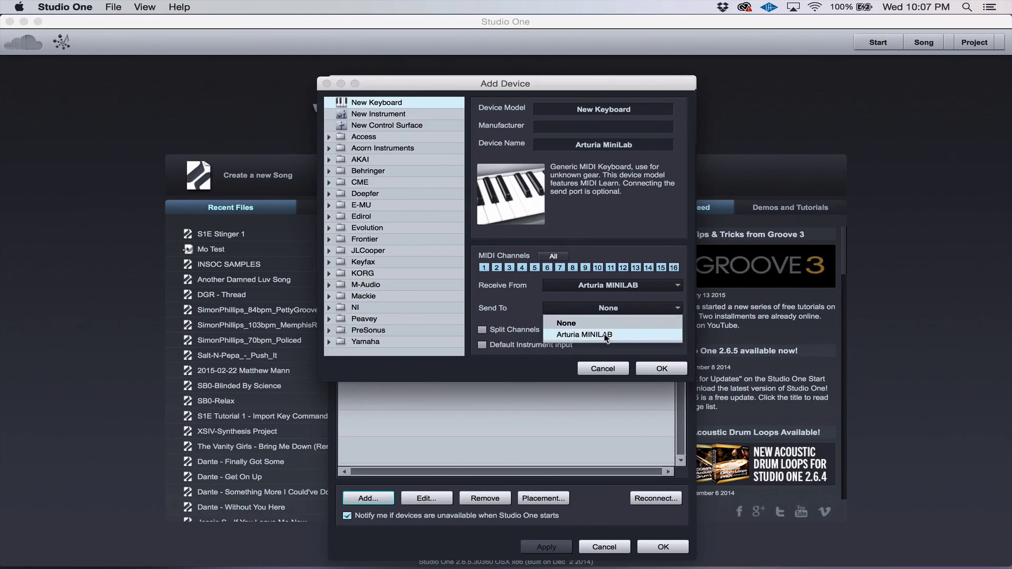
left_click(604, 334)
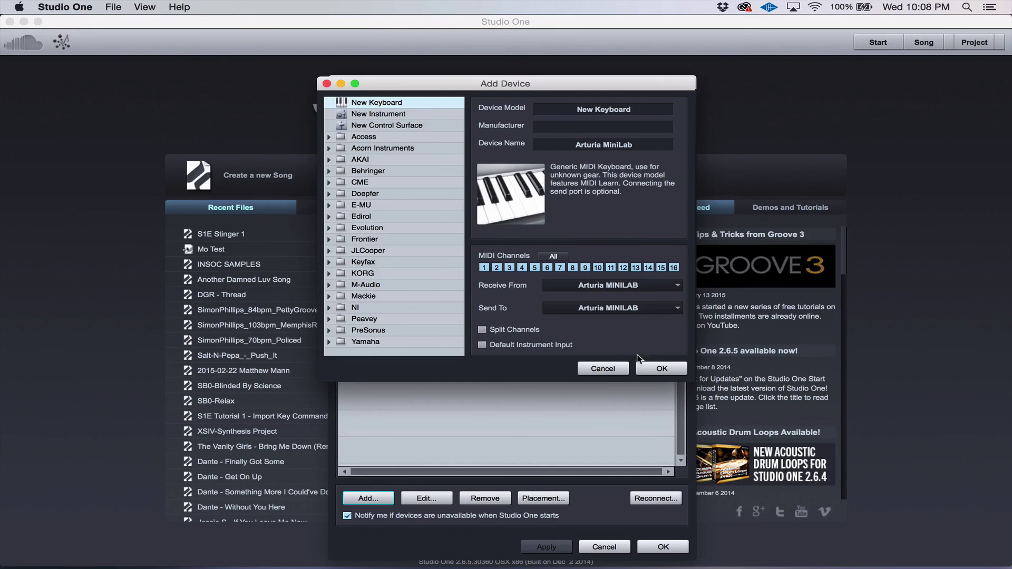
Confirm the Arturia MiniLab as an external device and close Options to return to the Start page.
left_click(661, 369)
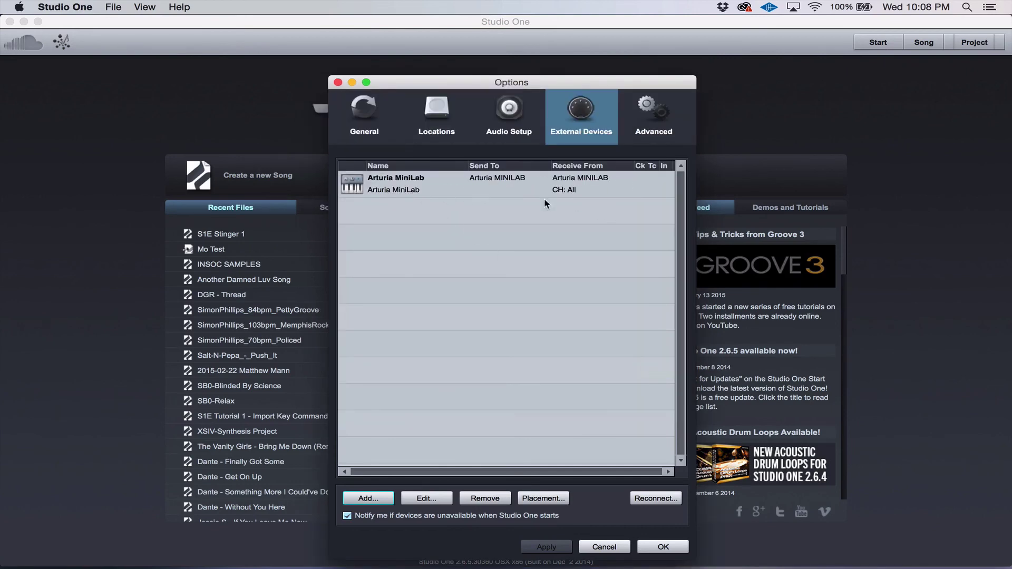
left_click(661, 549)
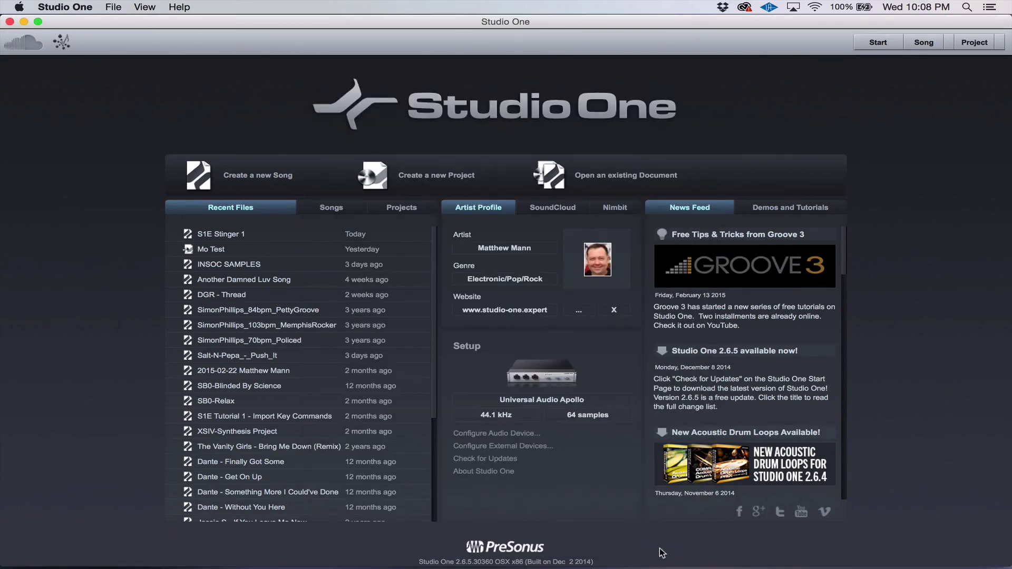